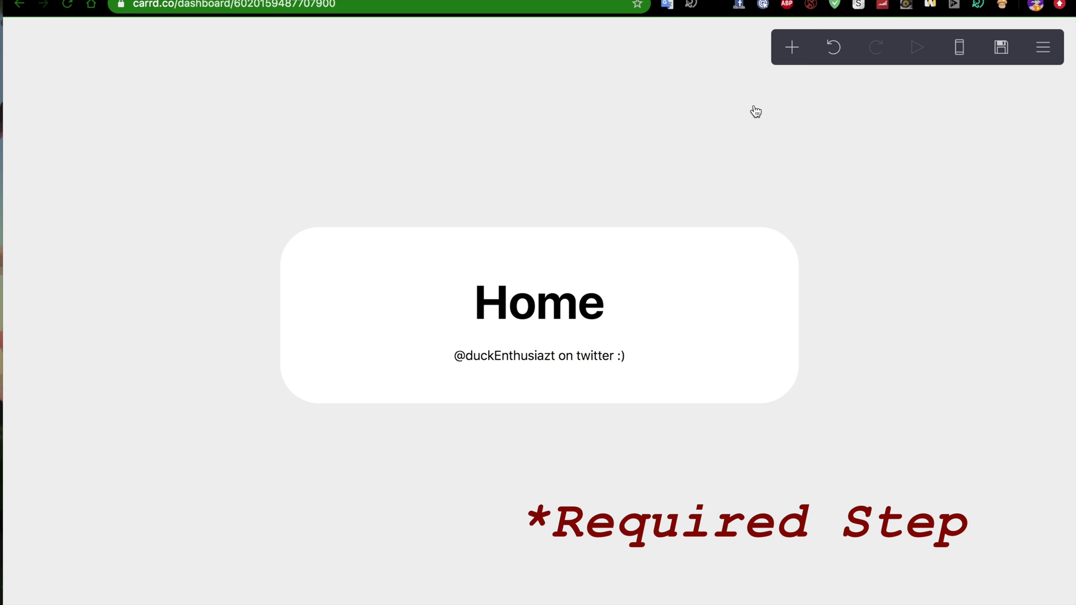
Insert a Control section break below the Home card, creating section01
left_click(810, 39)
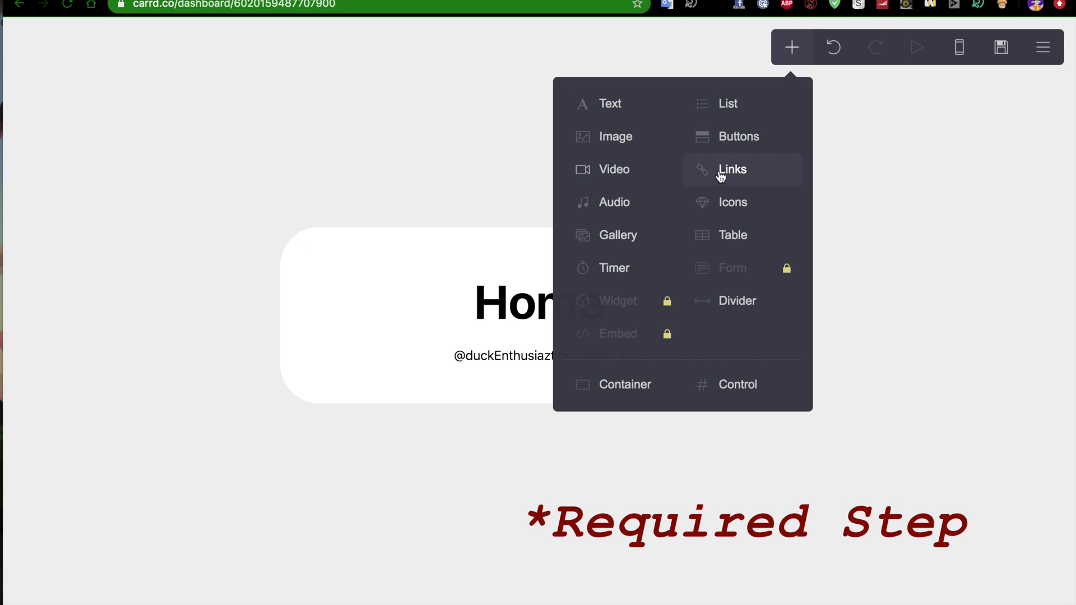
left_click(752, 386)
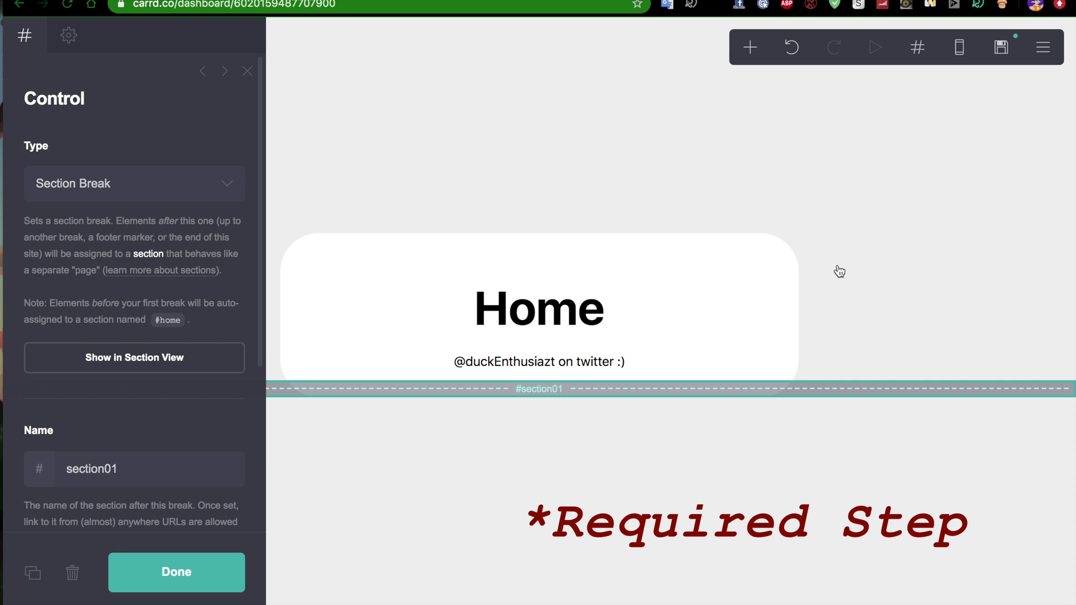
left_click(961, 251)
Add a button between the Home heading and the Twitter line, labelled About Me
left_click(750, 47)
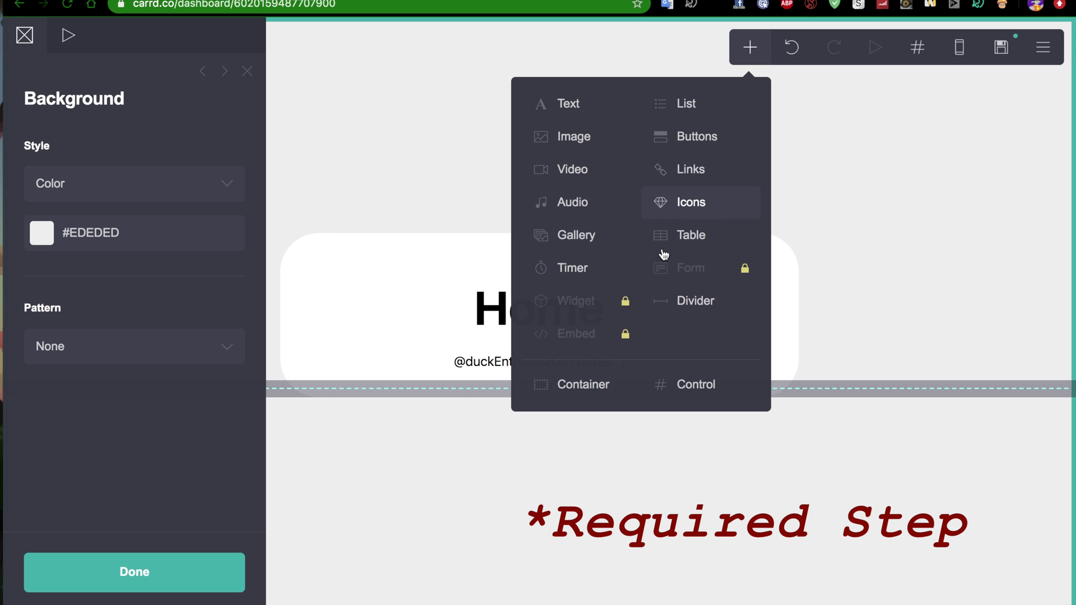
left_click(718, 138)
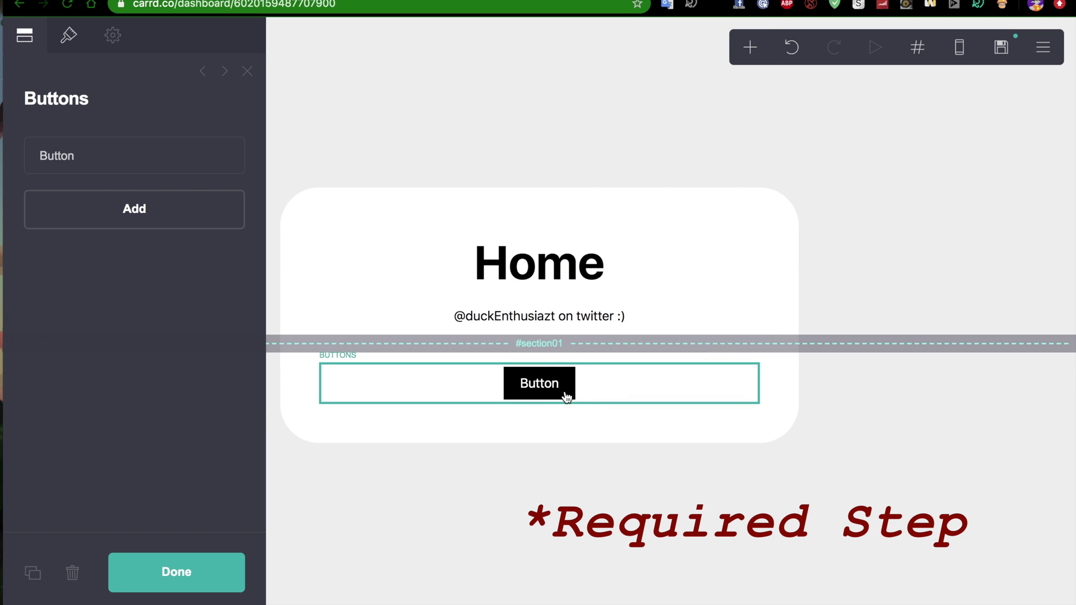
left_click_drag(565, 391, 565, 298)
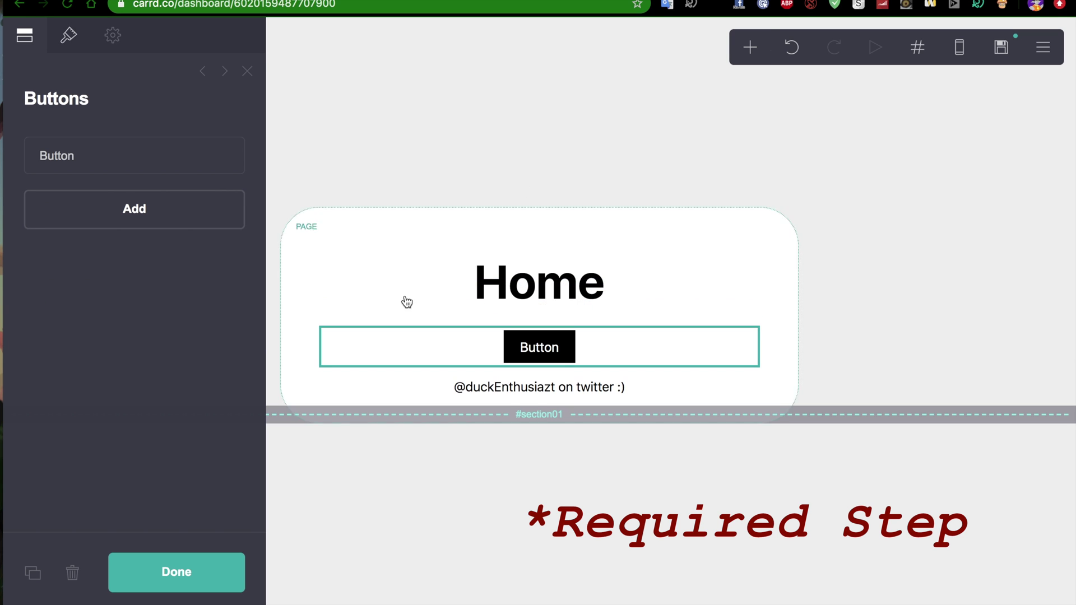
left_click(160, 155)
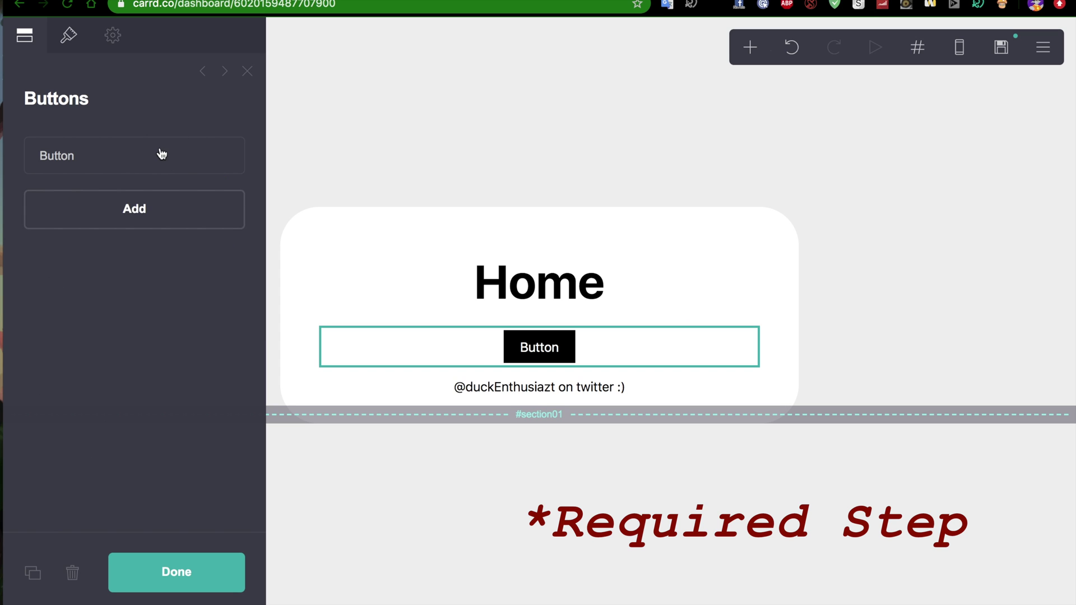
left_click(101, 233)
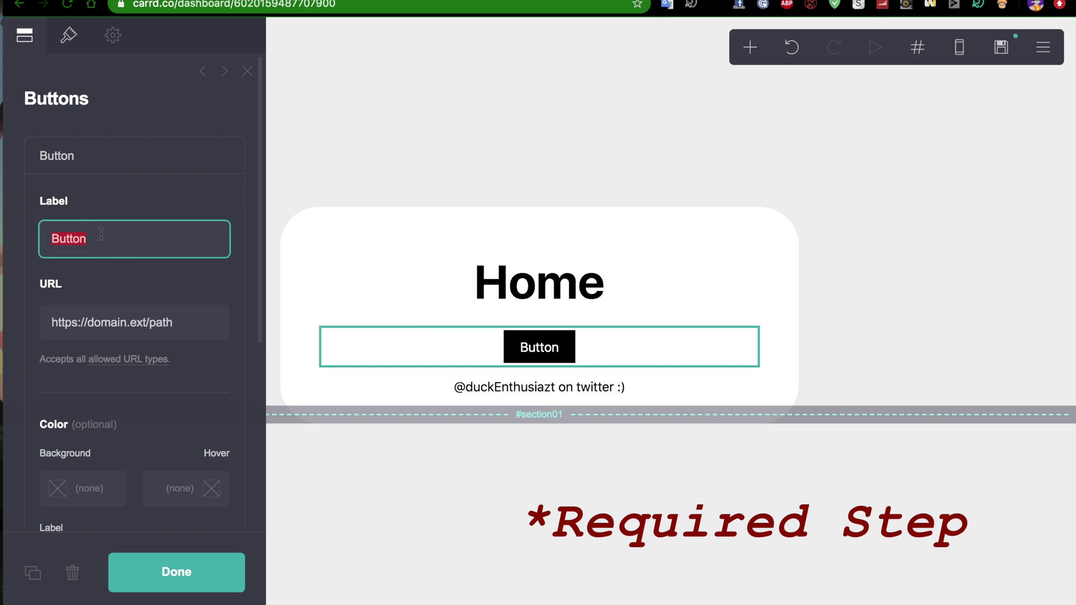
type("ABout Me")
left_click(491, 437)
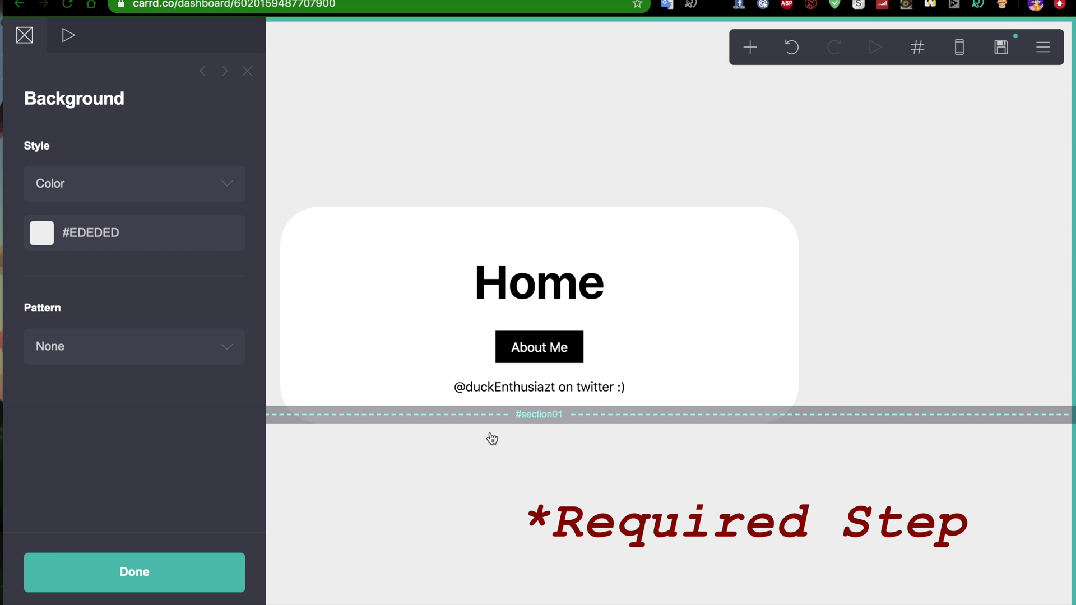
Change the section break's name below the Home card from section01 to about
left_click(558, 418)
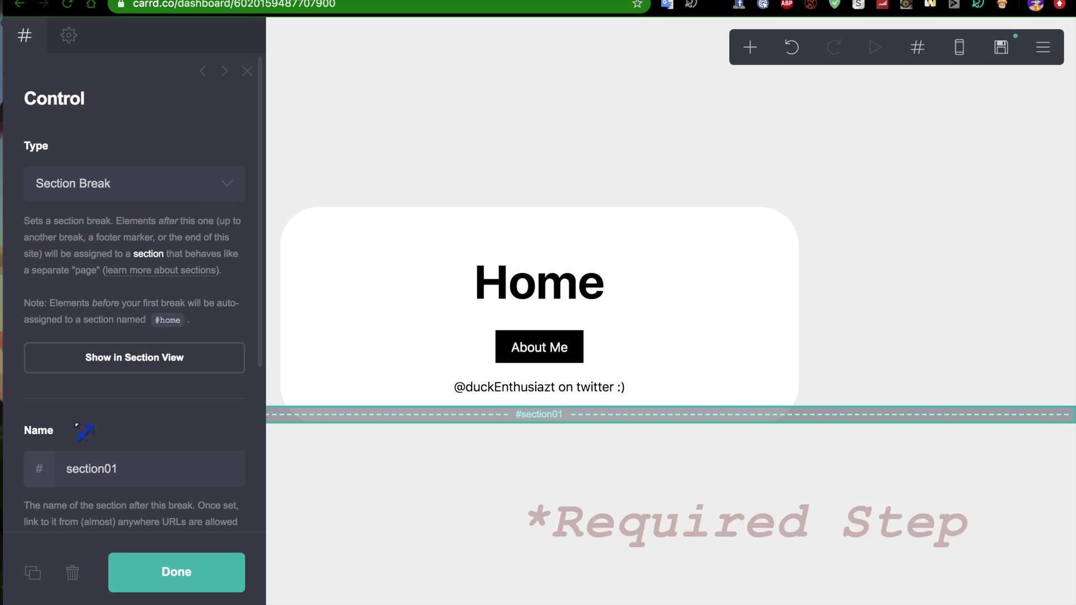
scroll(77, 427, "down", 3)
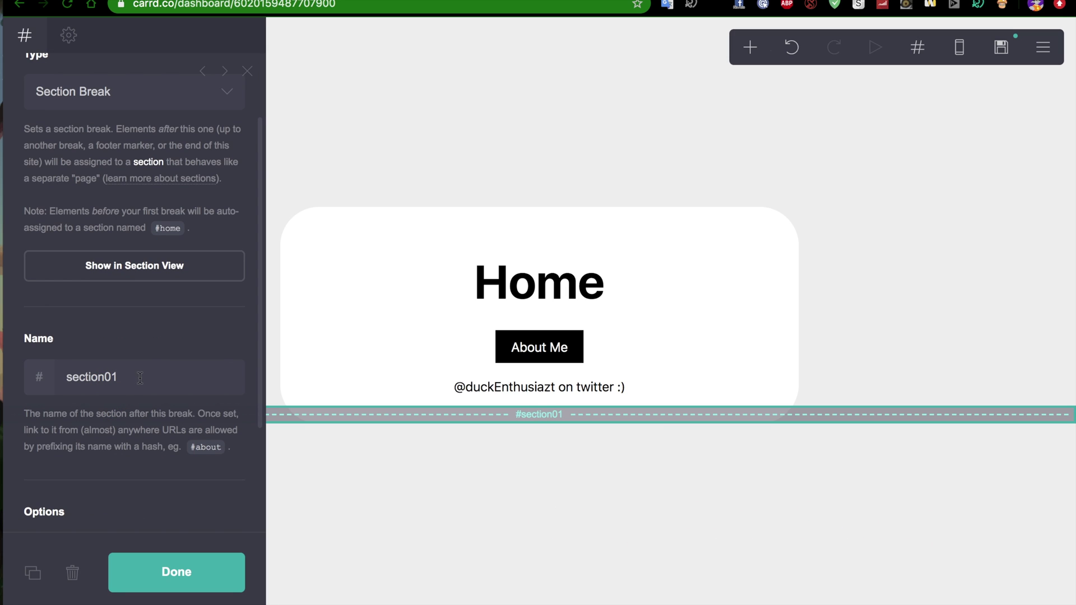
left_click_drag(130, 378, 55, 377)
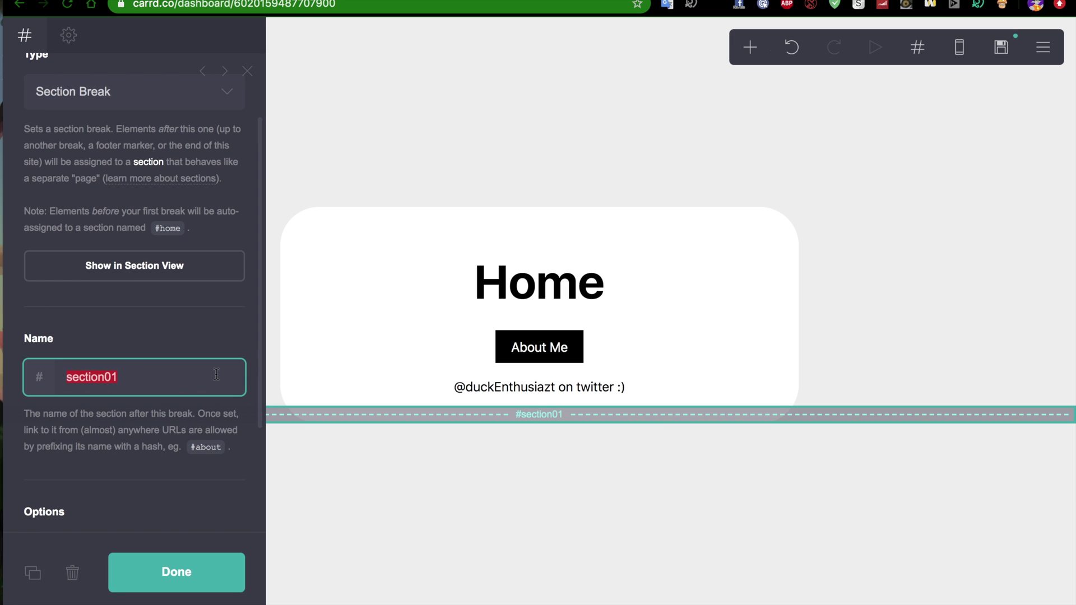
type("about")
left_click(665, 566)
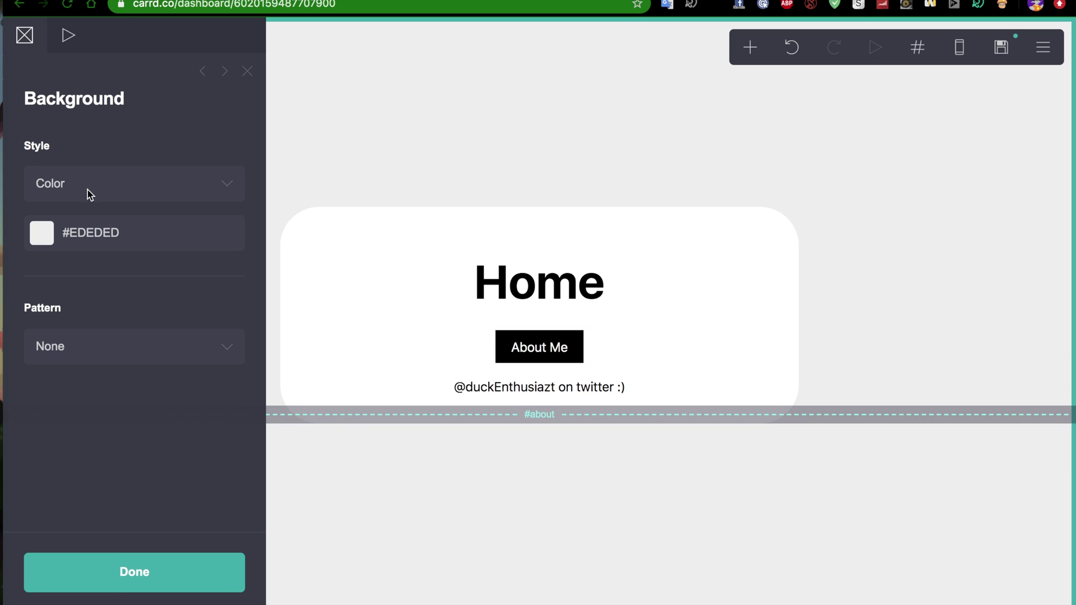
Set the About Me button's link URL to #about
left_click(566, 351)
left_click(99, 315)
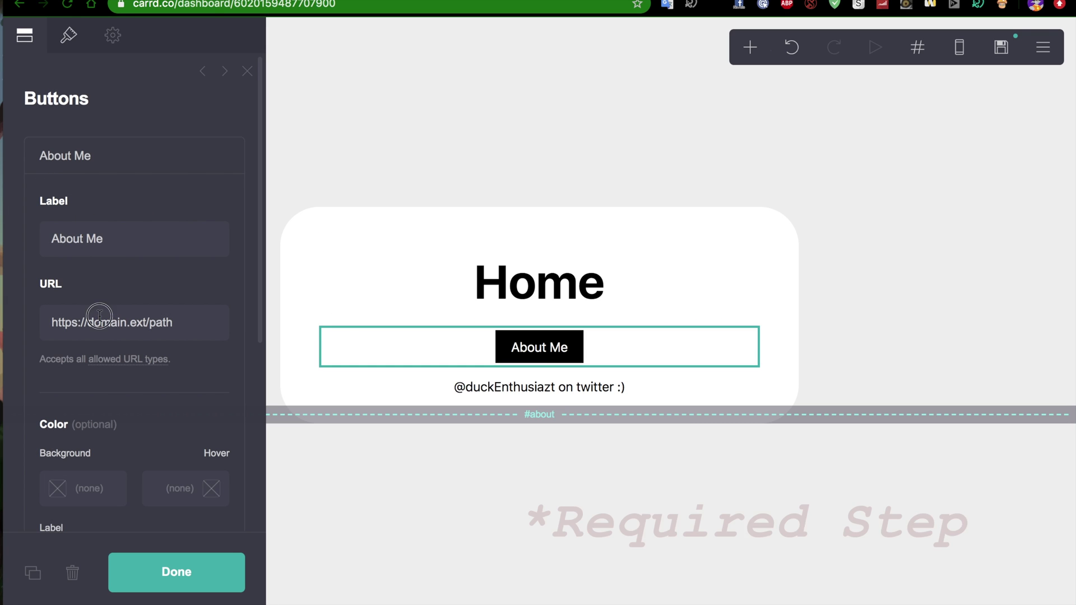
triple_click(99, 316)
type("#about")
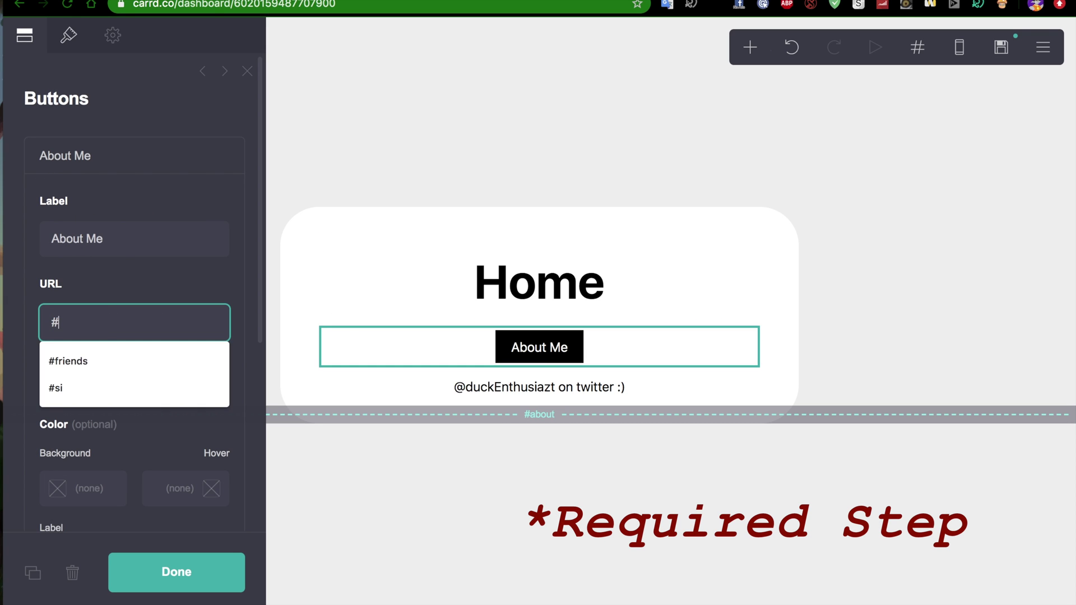
left_click(518, 420)
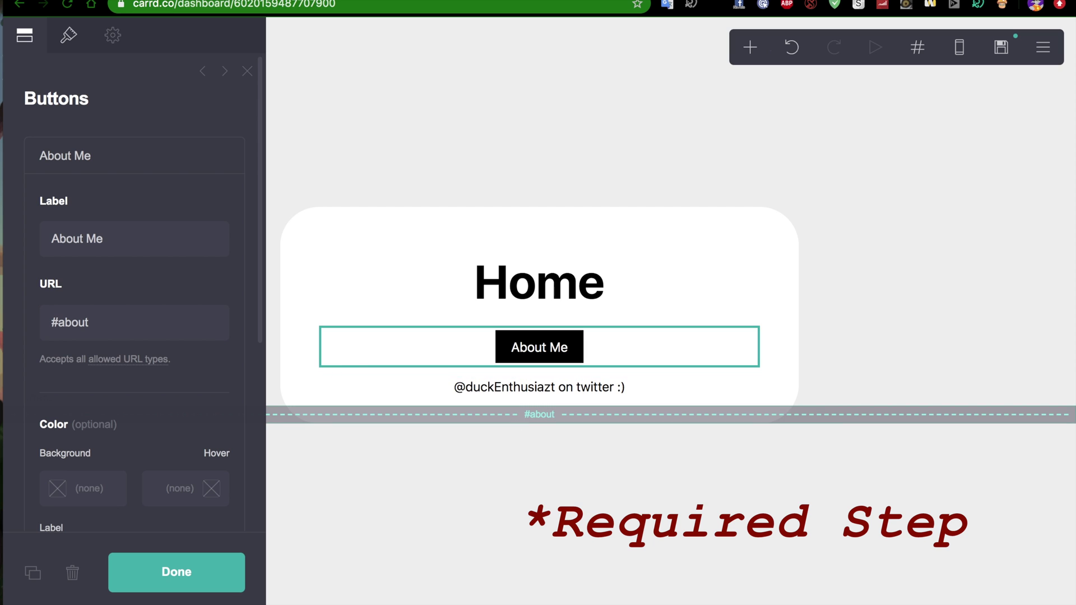
left_click(618, 500)
Select the #about section break, ready to add elements beneath it
left_click(539, 416)
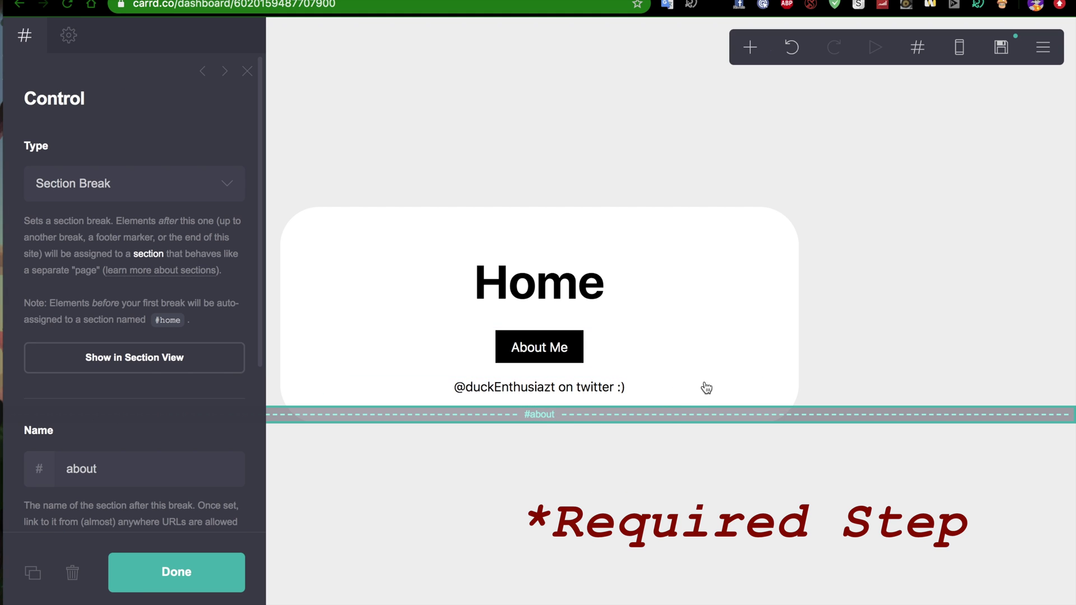
scroll(495, 478, "down", 2)
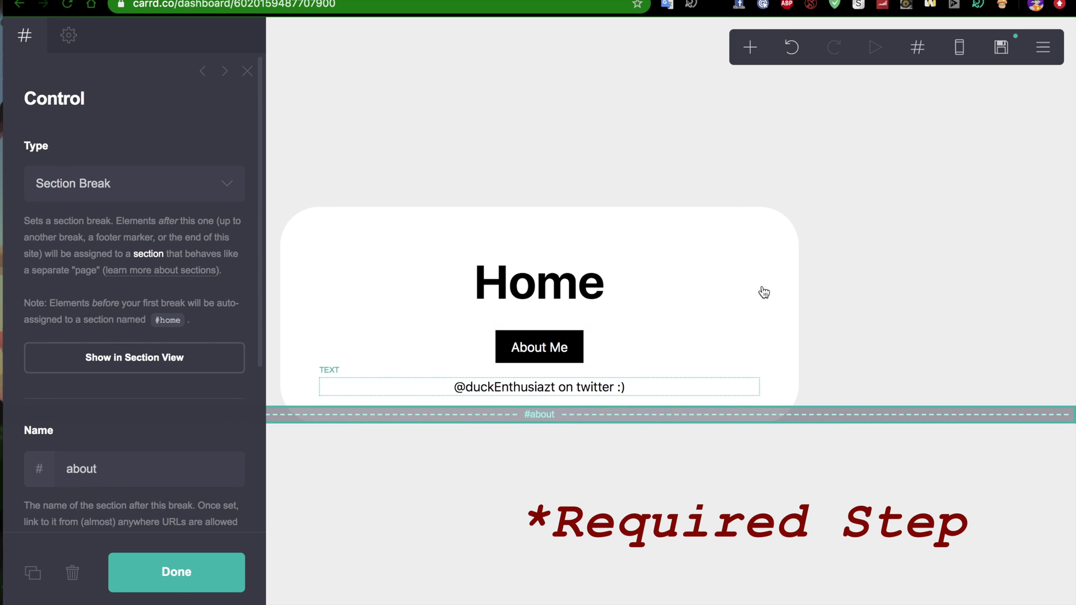
left_click(750, 48)
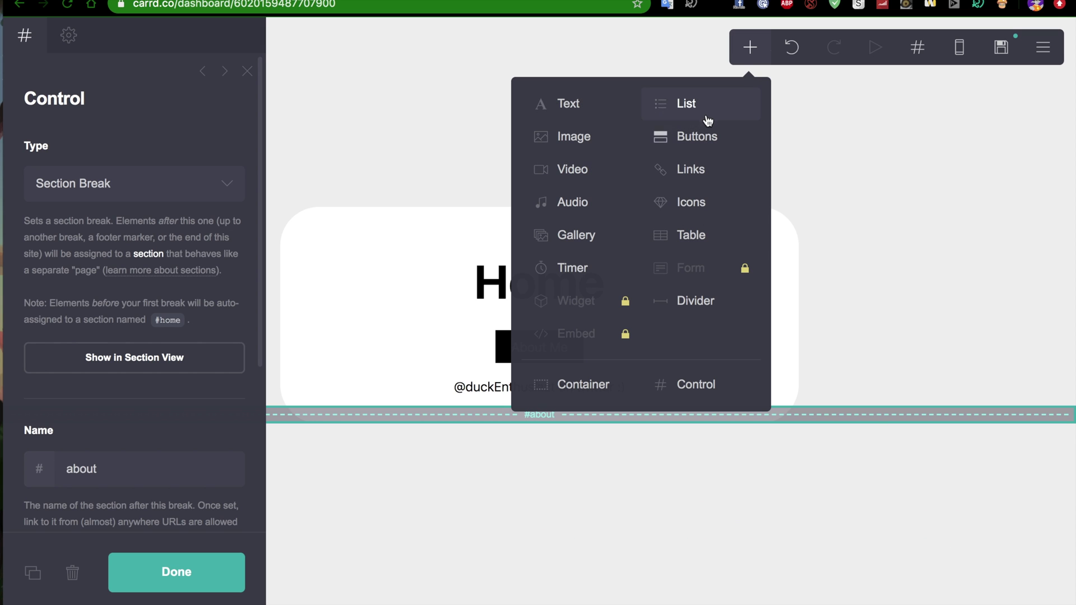
Add a container below the #about break and set its type to Columns
left_click(607, 391)
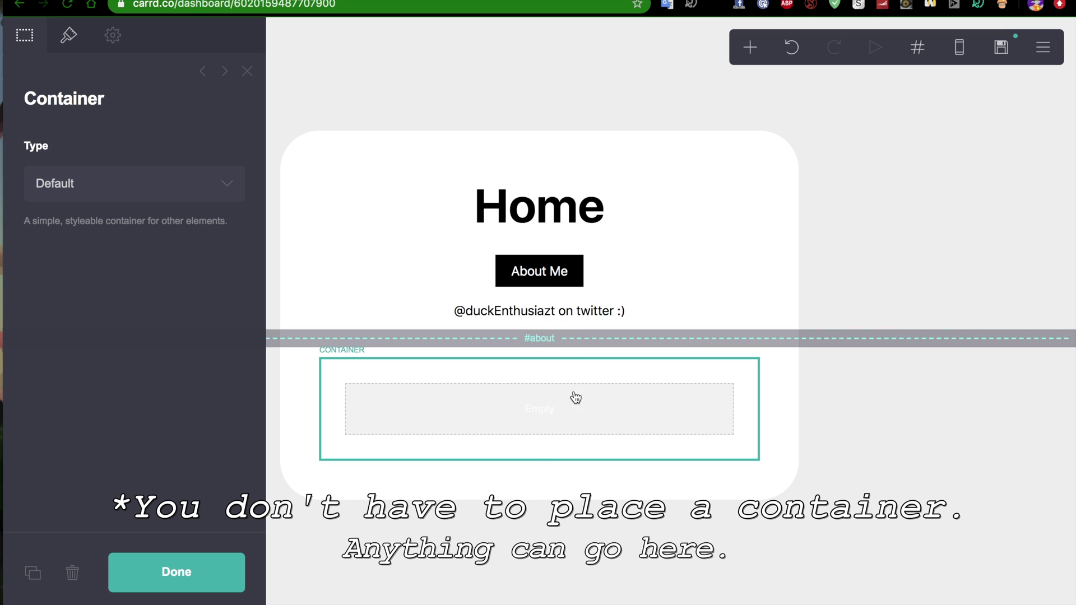
left_click(169, 185)
left_click(168, 203)
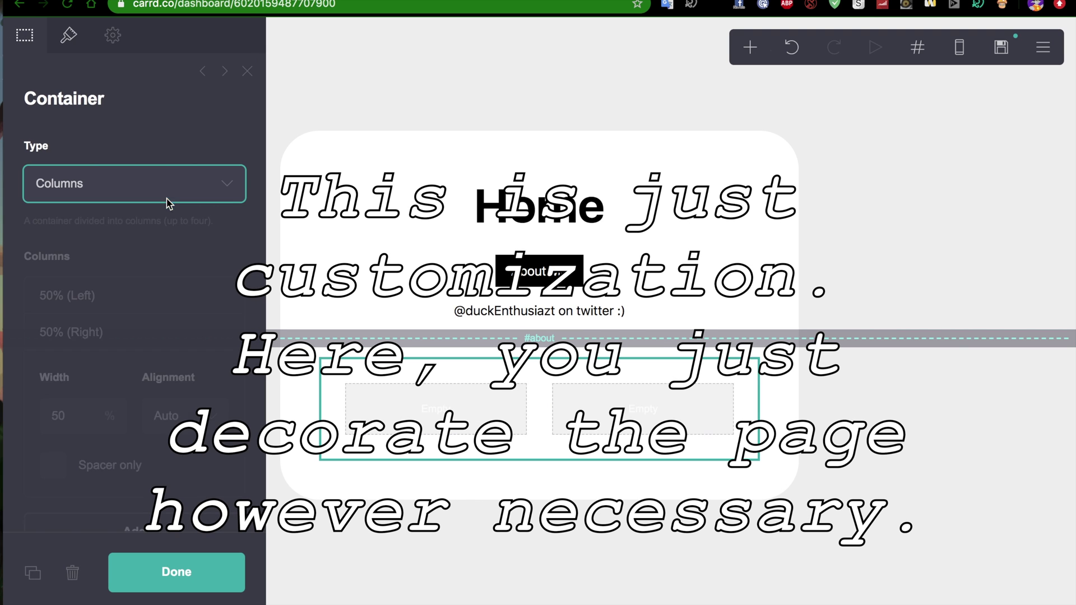
Place the lemon image in the left column and 'This is a second page' text on the right
left_click(750, 47)
left_click(566, 138)
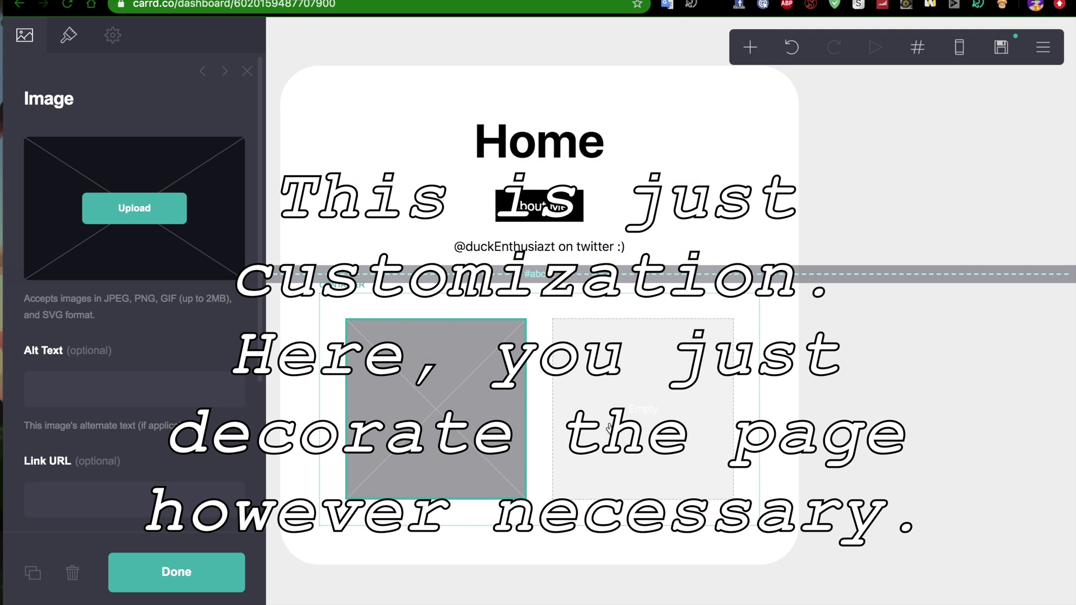
left_click(750, 47)
left_click(593, 112)
type("This is a se")
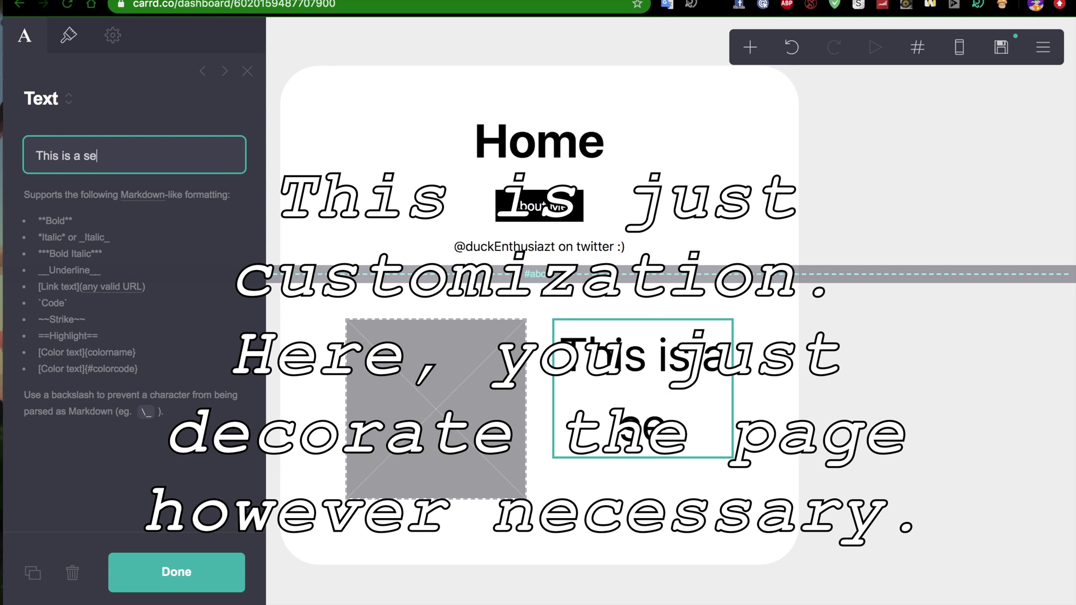
type("cond page")
left_click(436, 393)
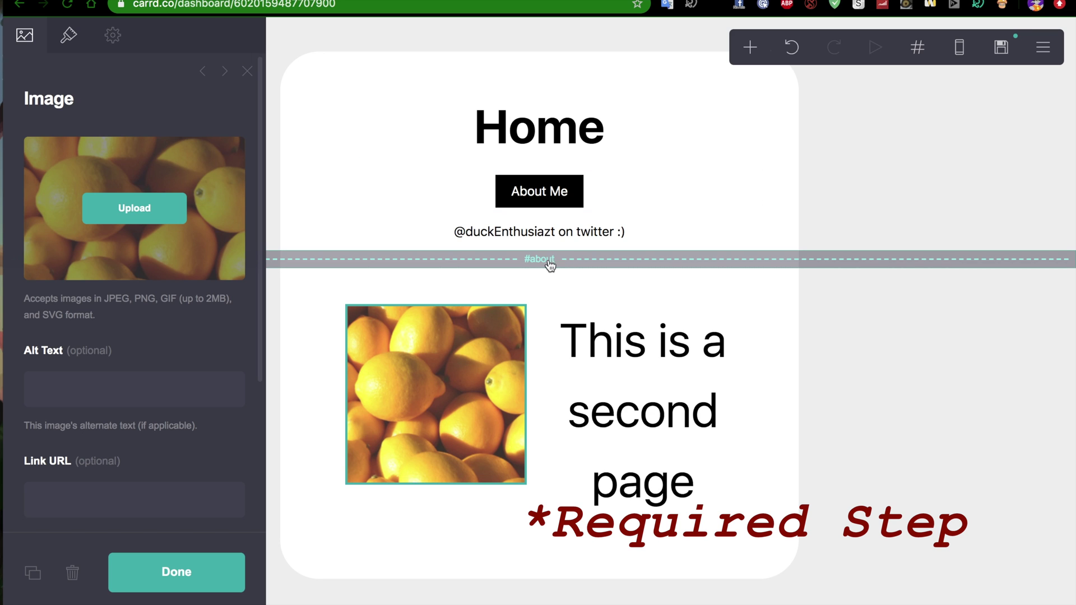
left_click(751, 49)
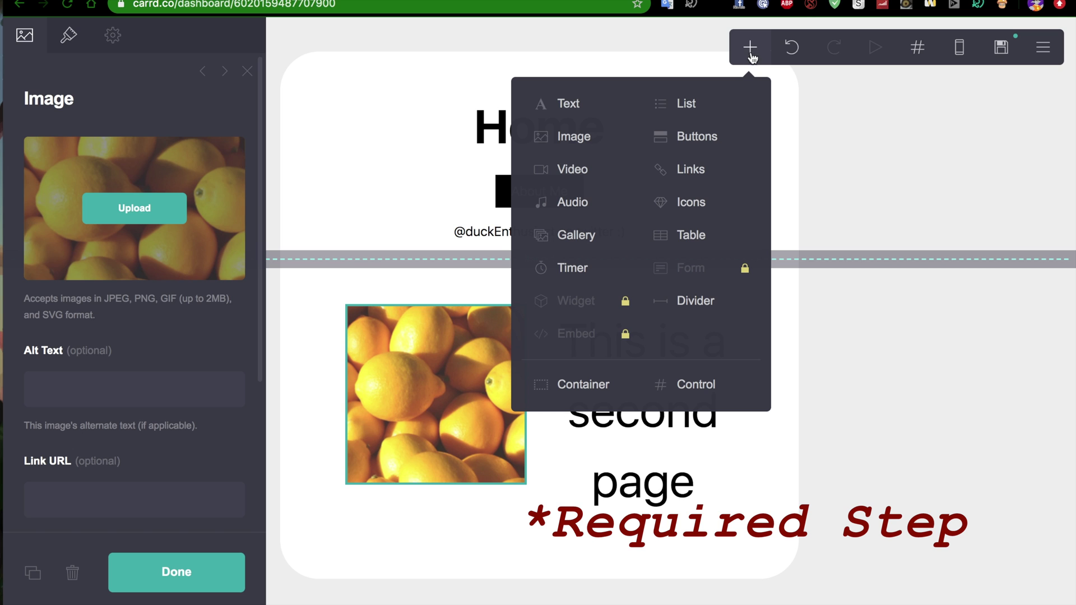
Add a button above the lemon image and label it back
left_click(712, 137)
left_click_drag(464, 525, 384, 259)
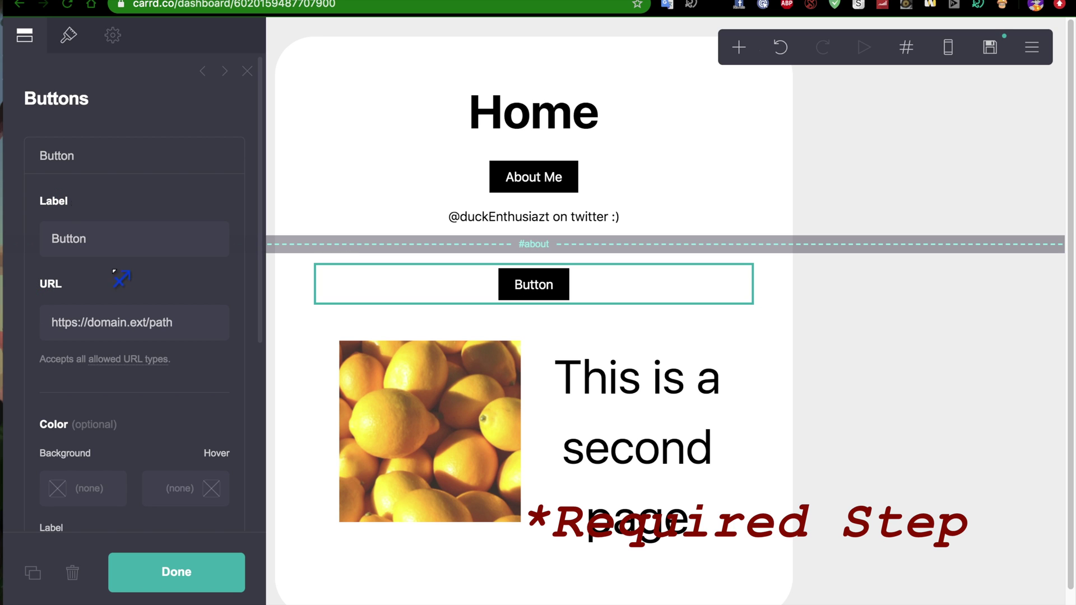
double_click(135, 238)
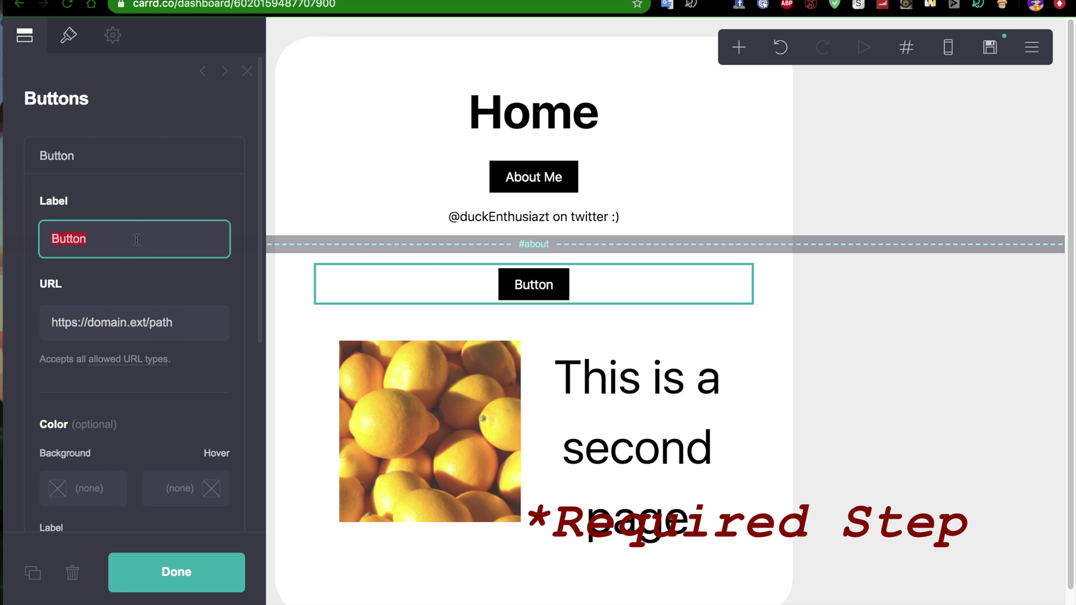
type("back")
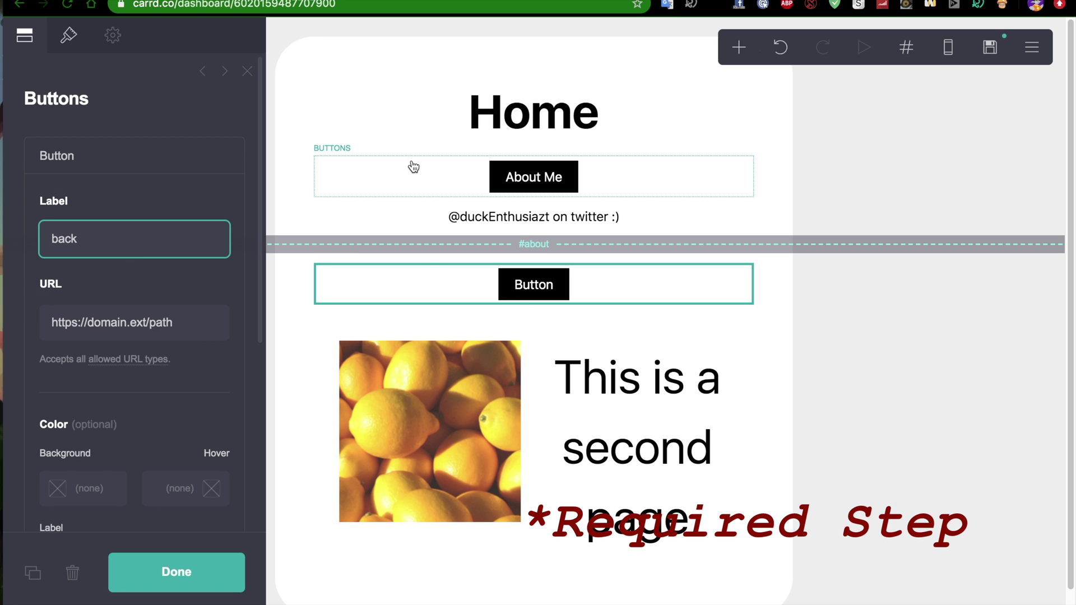
Link the back button to #home and finish editing it
left_click(195, 324)
left_click_drag(195, 324, 25, 319)
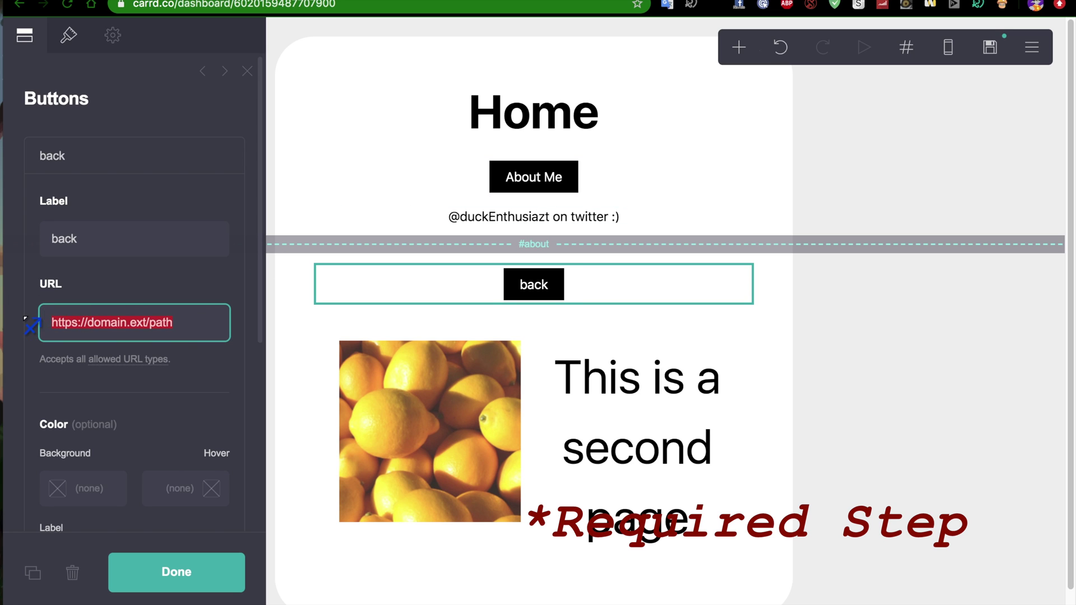
type("#home")
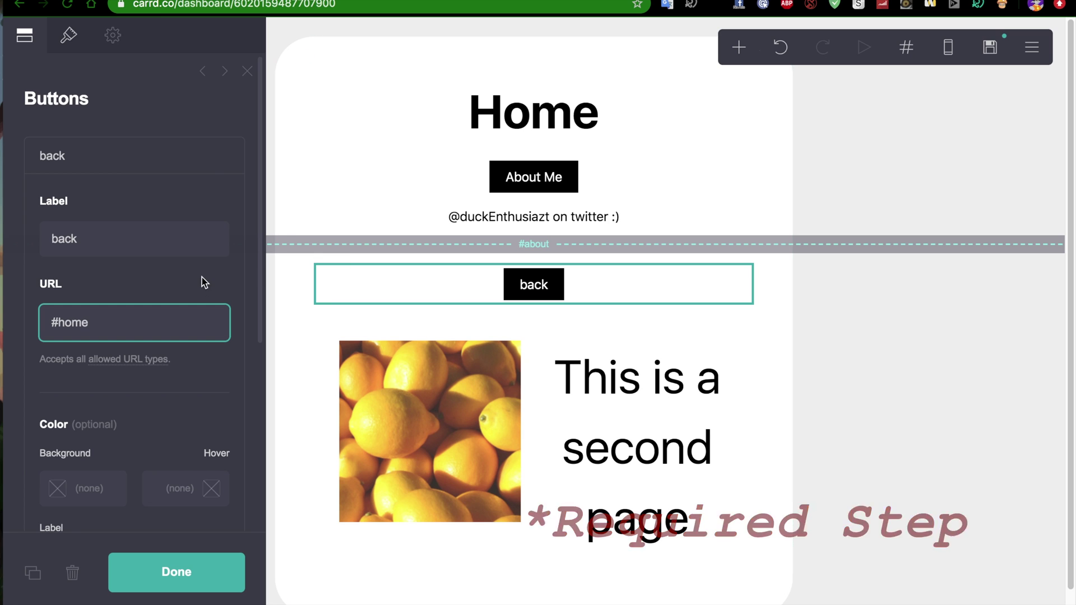
left_click(204, 282)
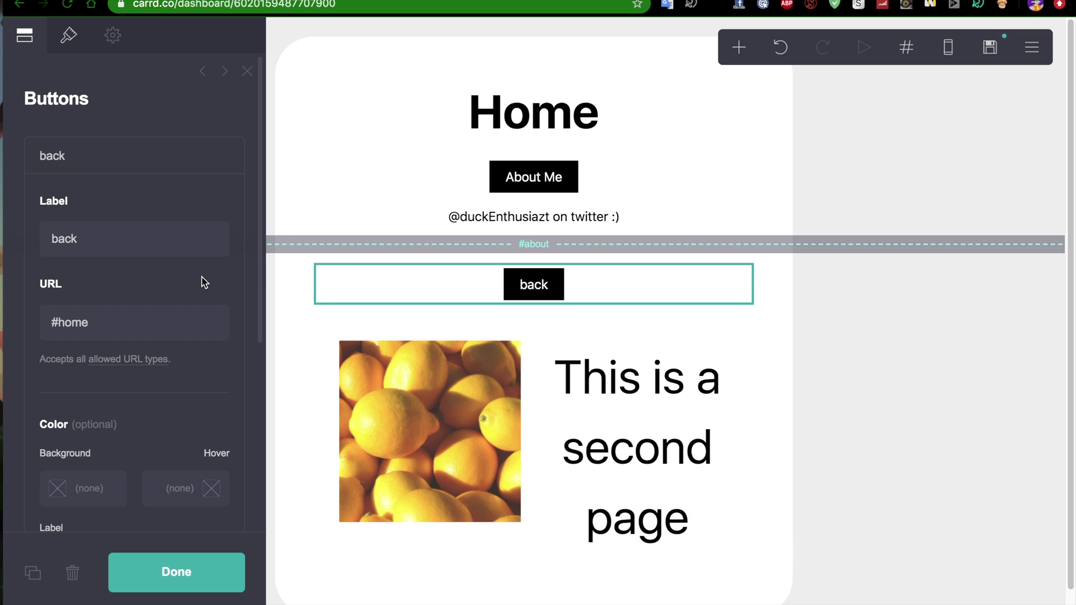
left_click(71, 42)
scroll(136, 389, "down", 10)
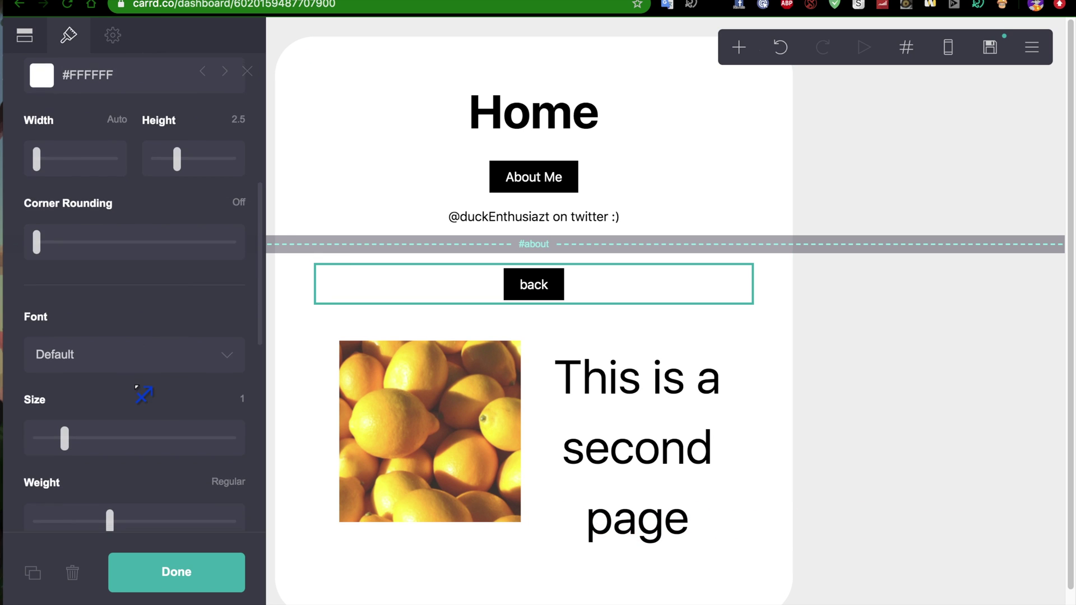
scroll(136, 390, "down", 5)
scroll(133, 322, "down", 2)
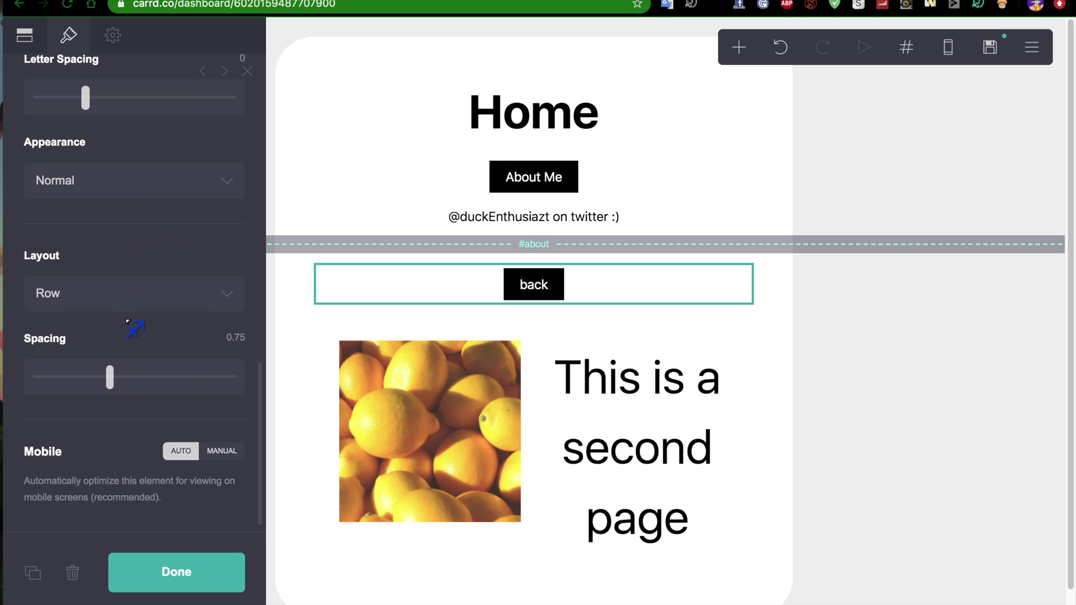
left_click(24, 36)
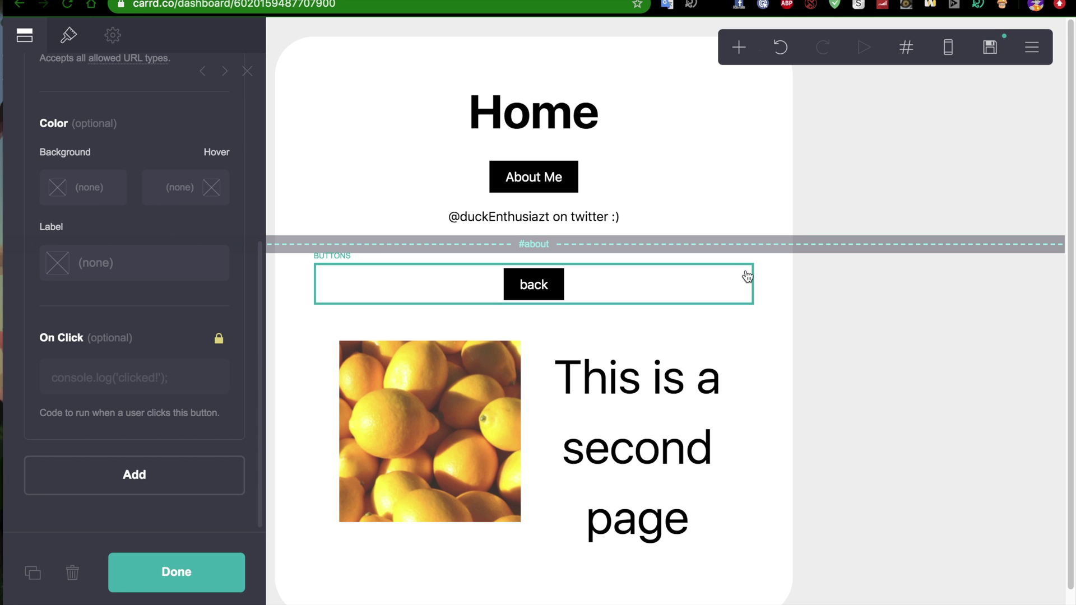
left_click(235, 570)
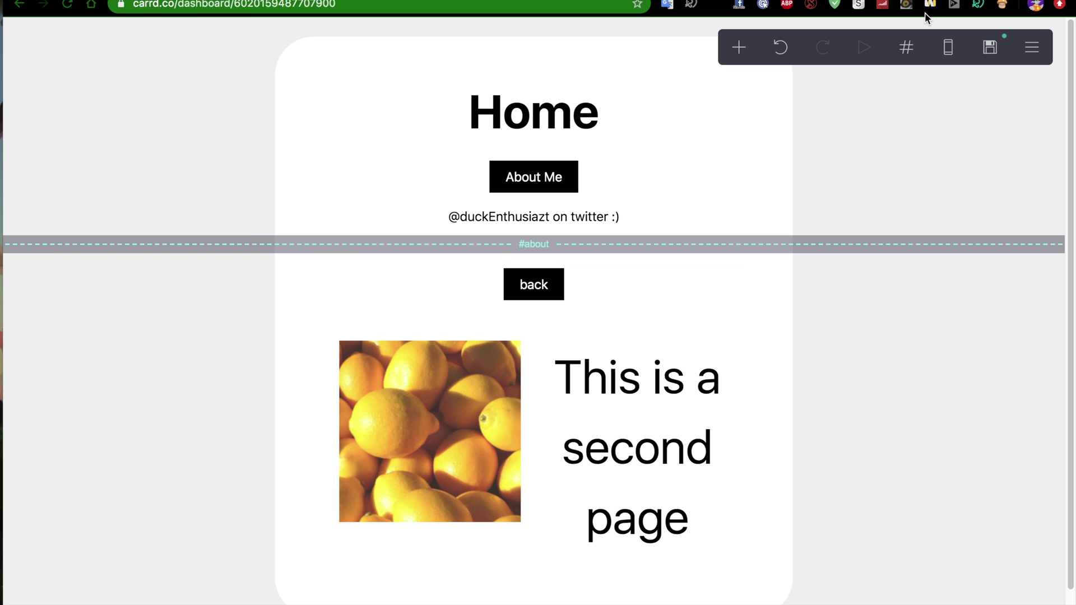
Publish the changes to tutorialz.carrd.co and view the live site
left_click(996, 47)
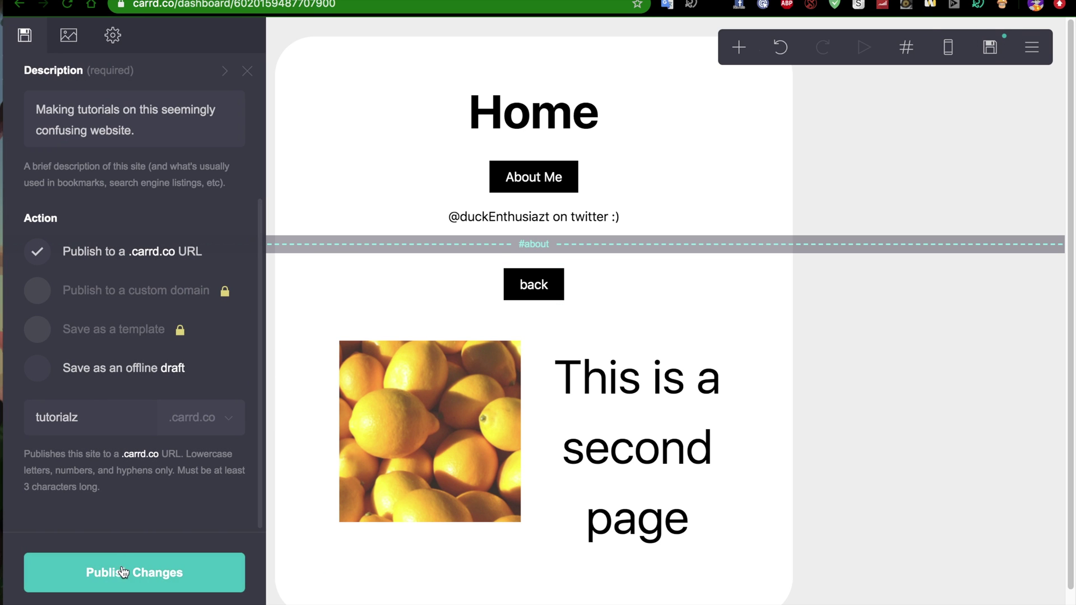
left_click(107, 570)
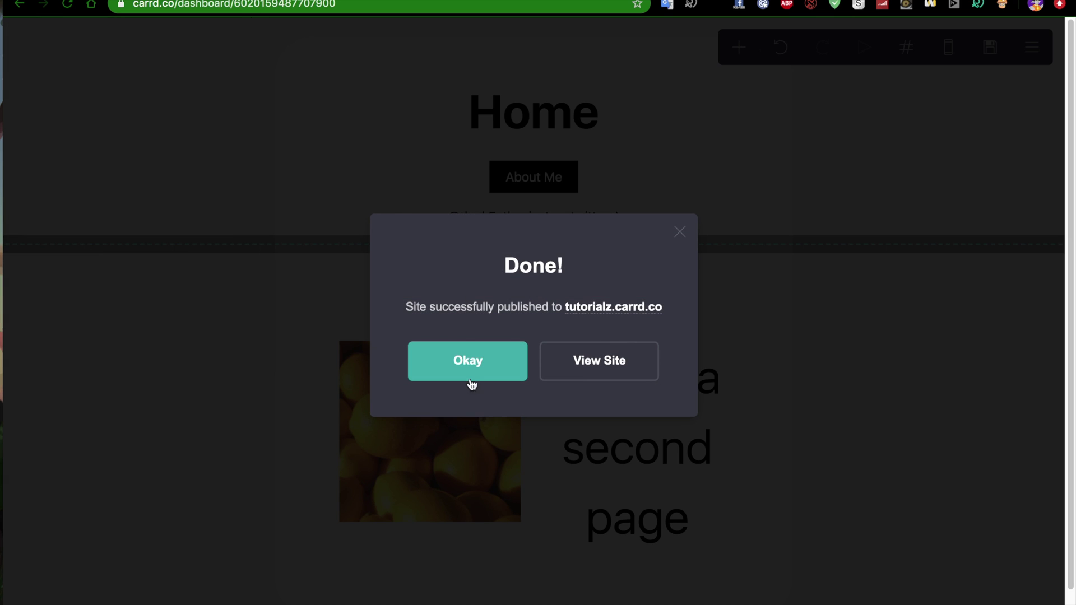
left_click(570, 367)
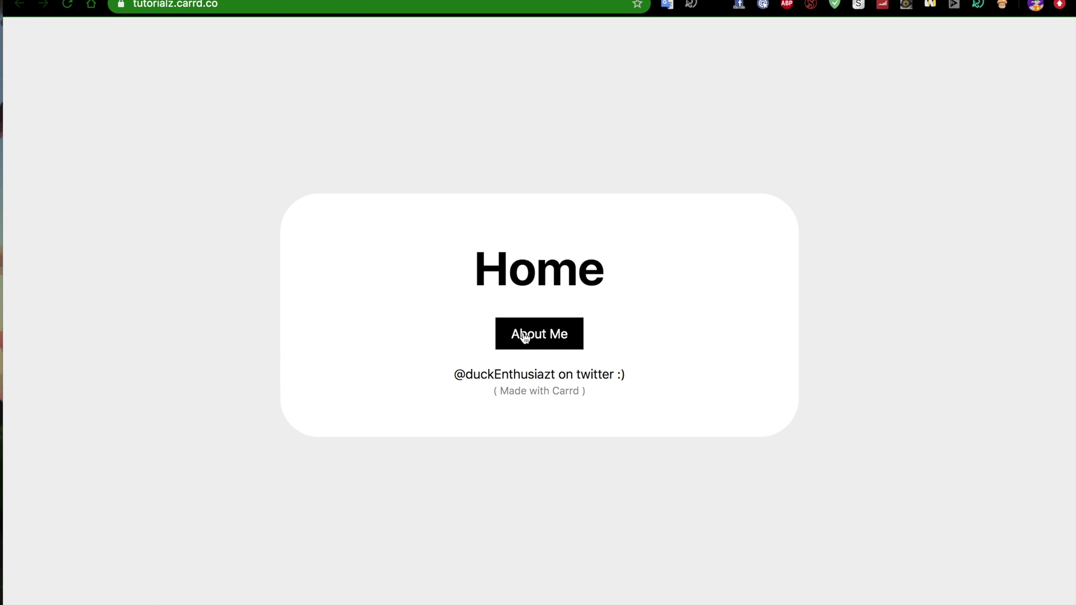
On the live site, follow About Me to the lemons section, then return Home via back
left_click(525, 336)
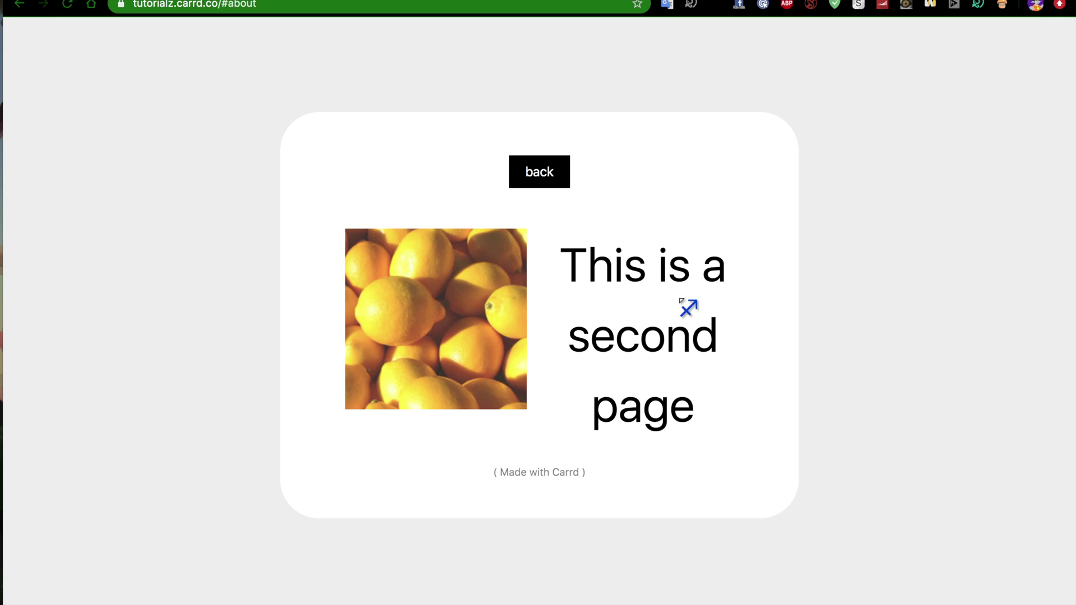
mouse_move(377, 257)
left_click(540, 169)
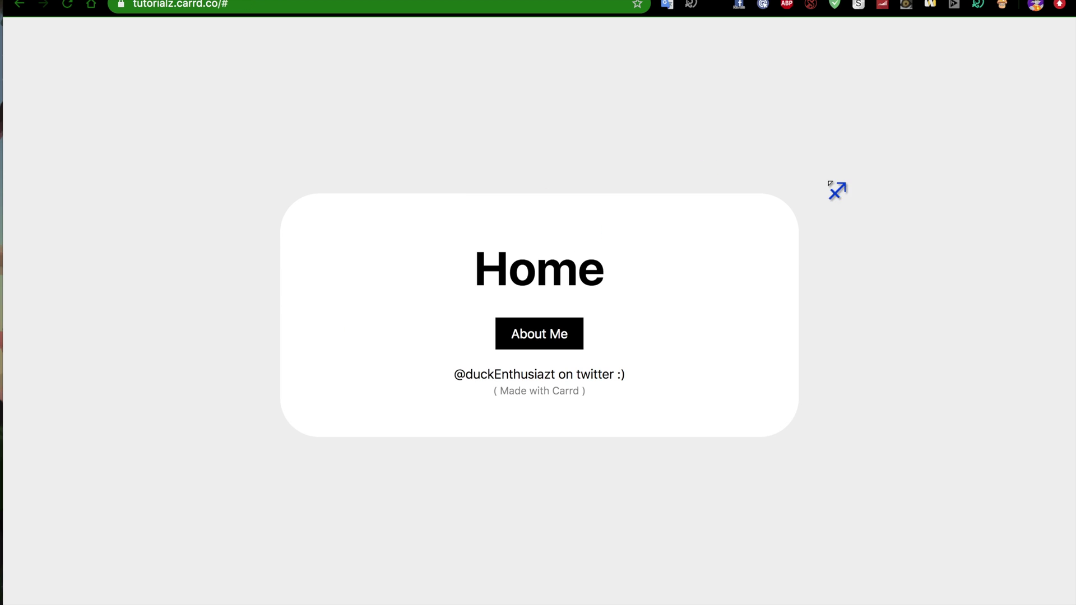